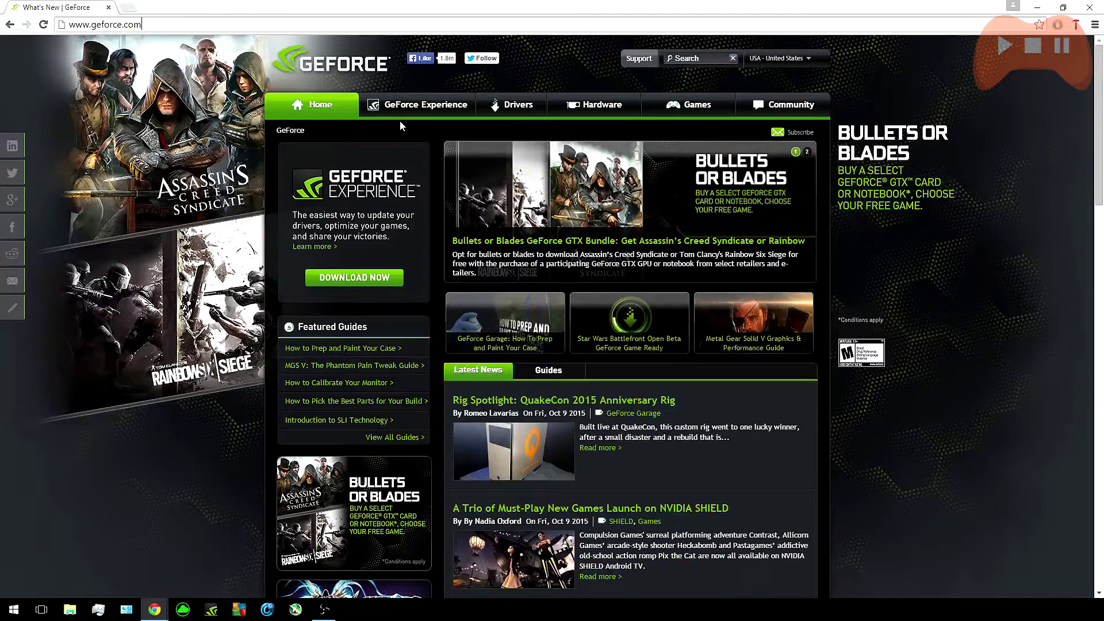
Review the GeForce Experience system requirements, including the supported GPU series
left_click(402, 106)
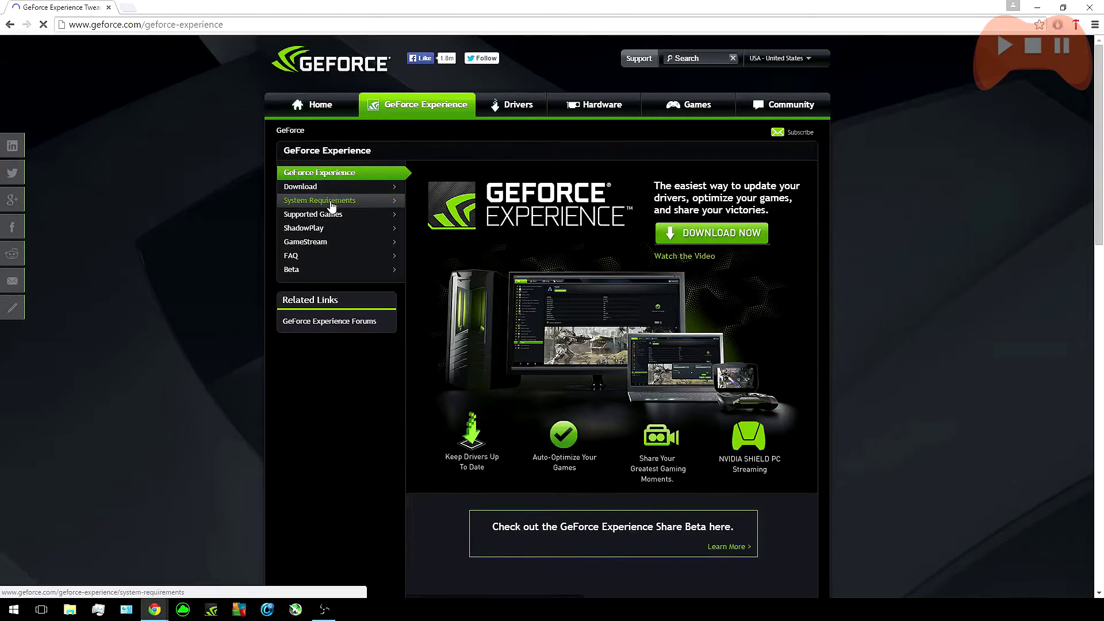
left_click(332, 201)
scroll(798, 262, "down", 1)
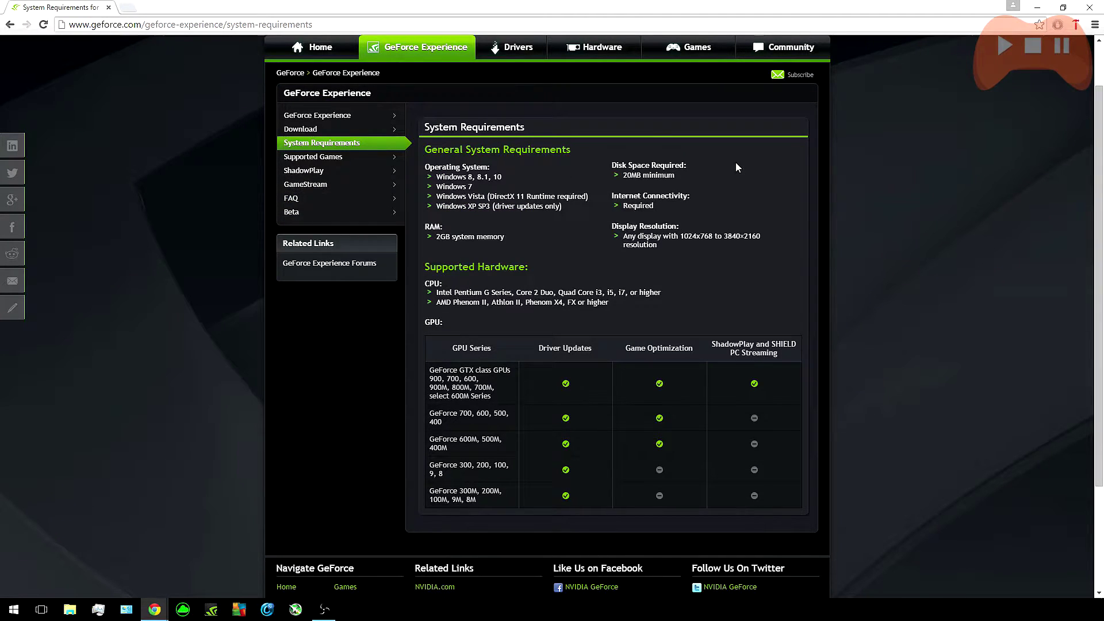
left_click_drag(431, 378, 440, 379)
left_click(530, 378)
Browse the supported games, GameStream and ShadowPlay pages, then download the GeForce Experience installer
left_click(305, 157)
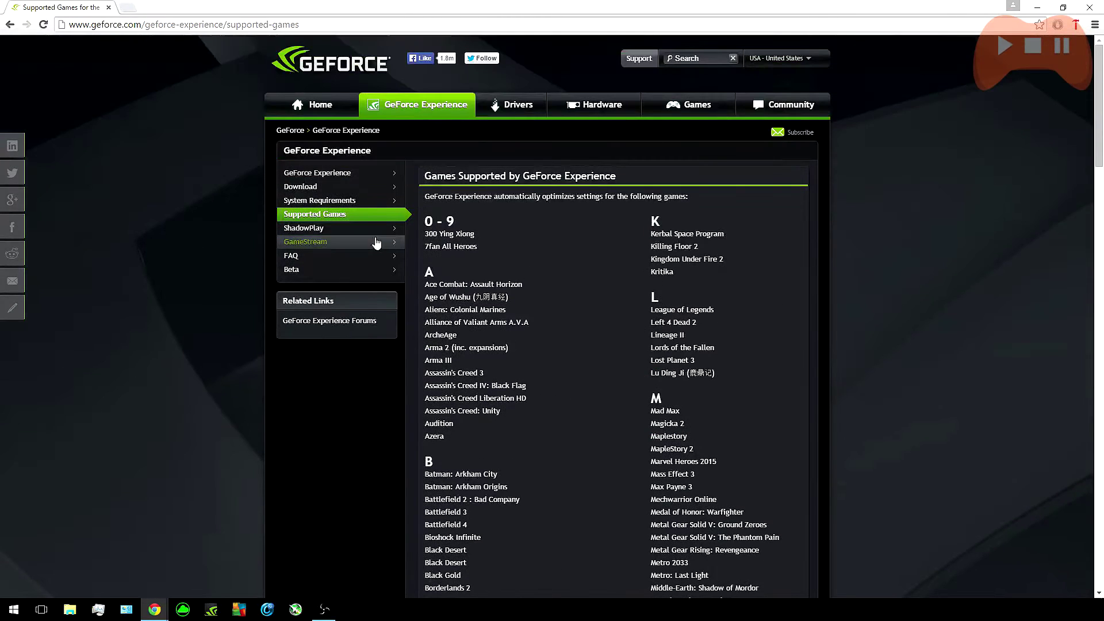
left_click(354, 241)
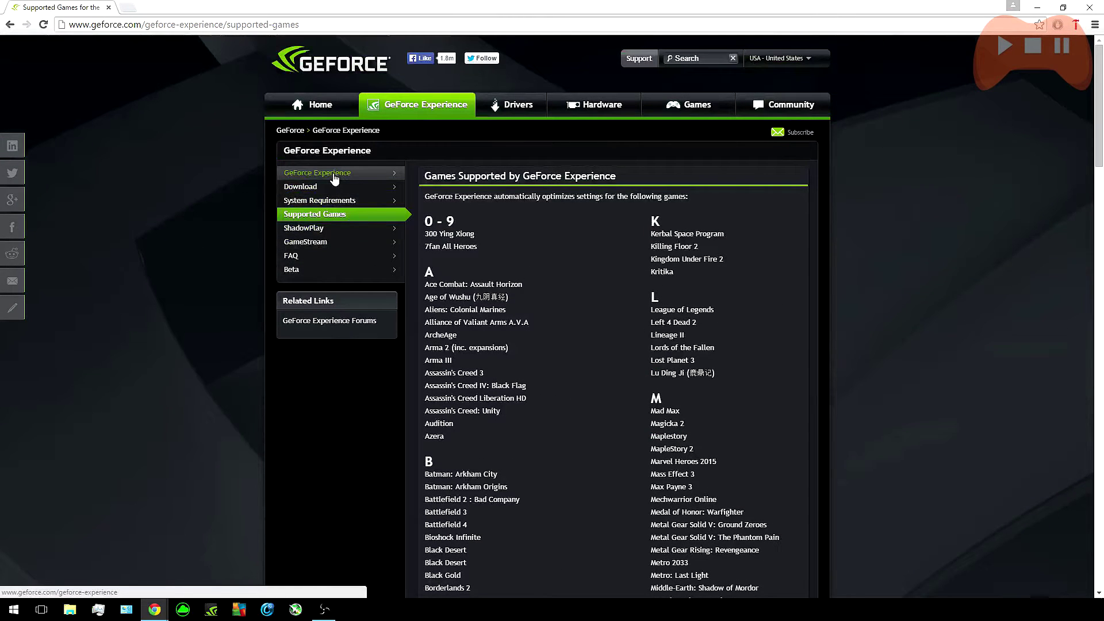
left_click(320, 230)
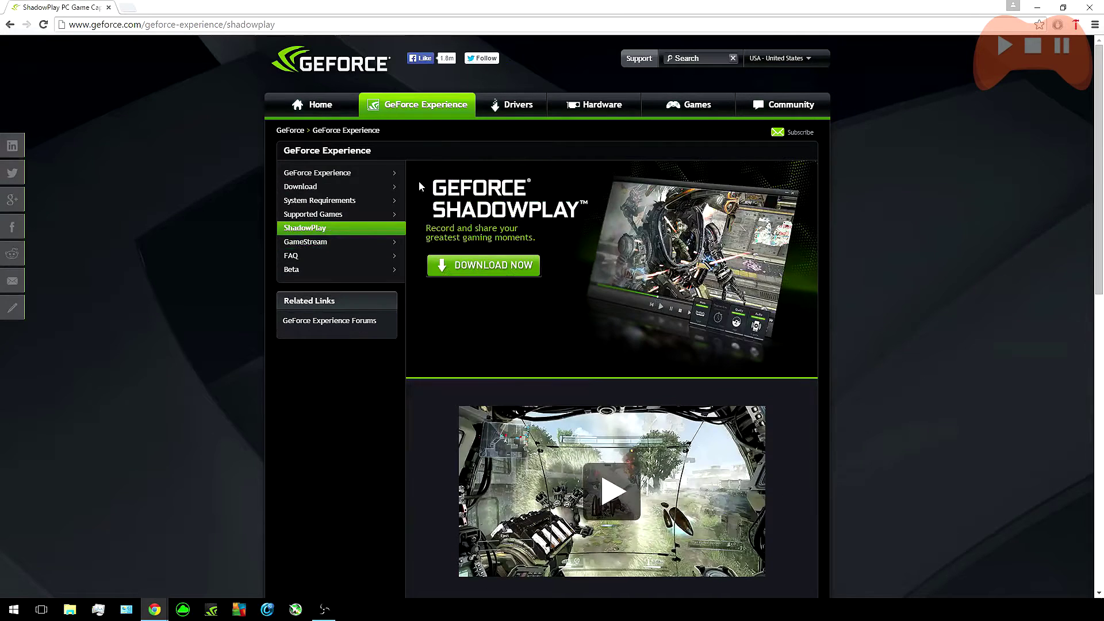
left_click(323, 173)
left_click(705, 235)
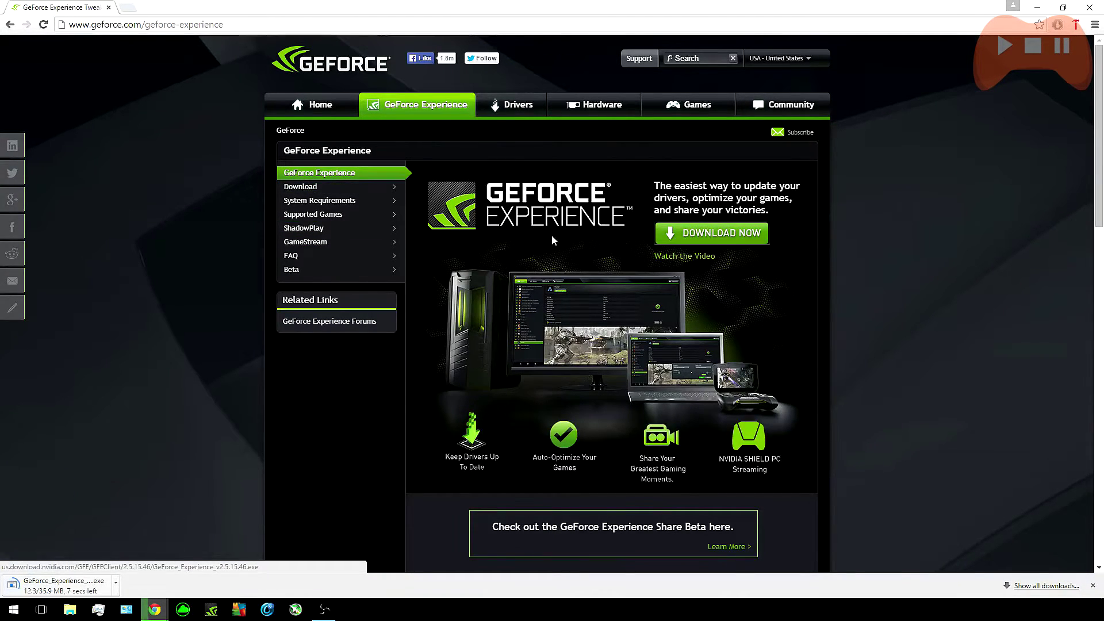
Launch GeForce Experience and rescan the game folders for supported games from Preferences > Games
left_click(82, 588)
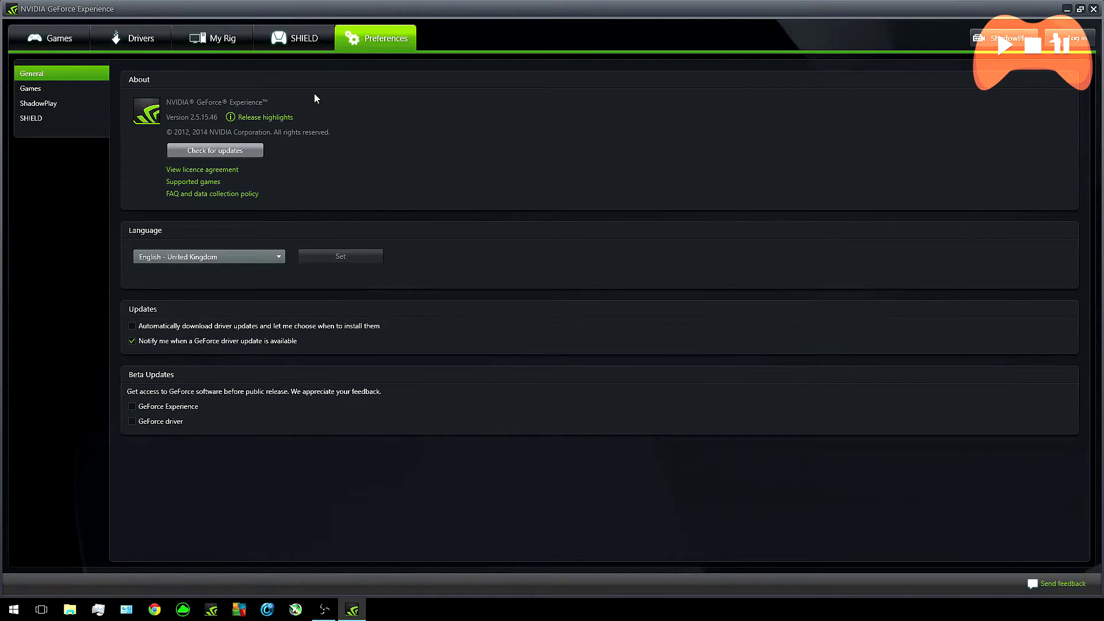
left_click(68, 38)
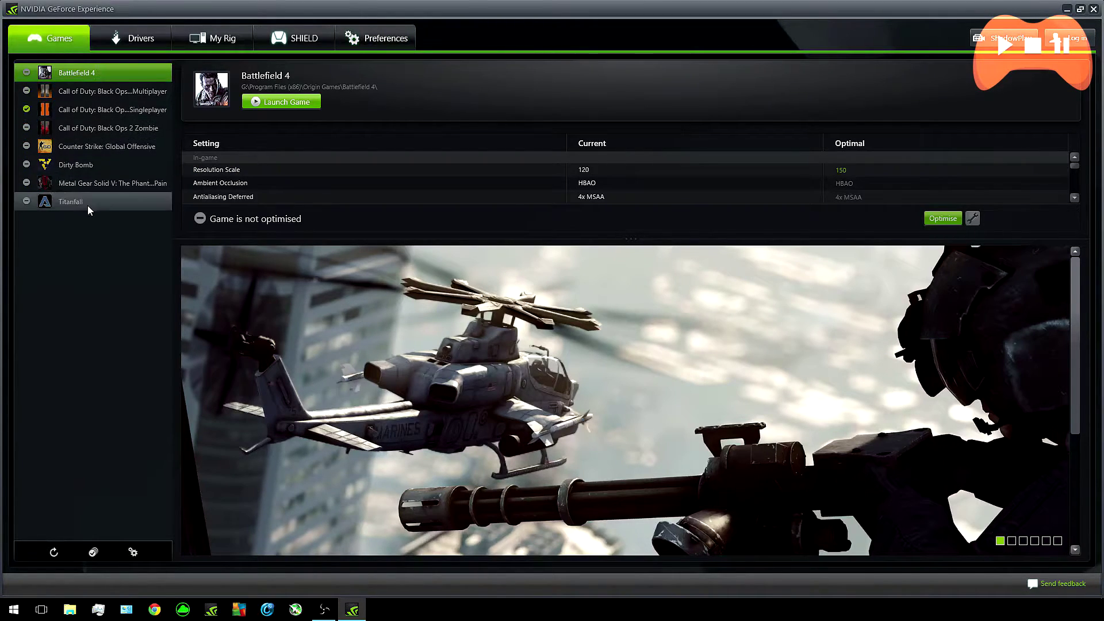
left_click(377, 41)
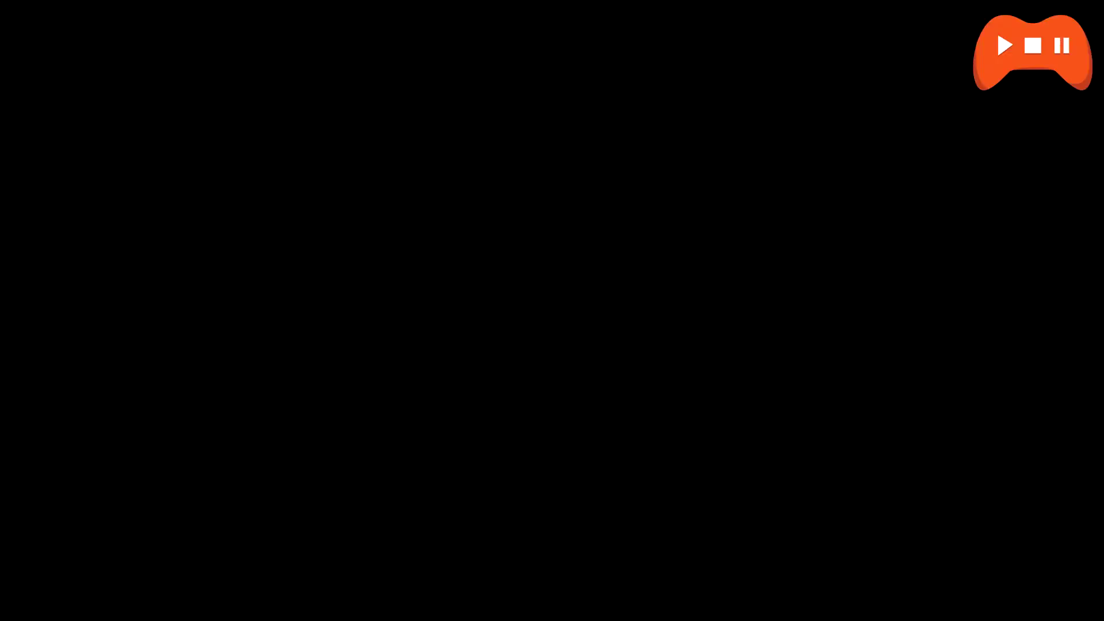
left_click(36, 91)
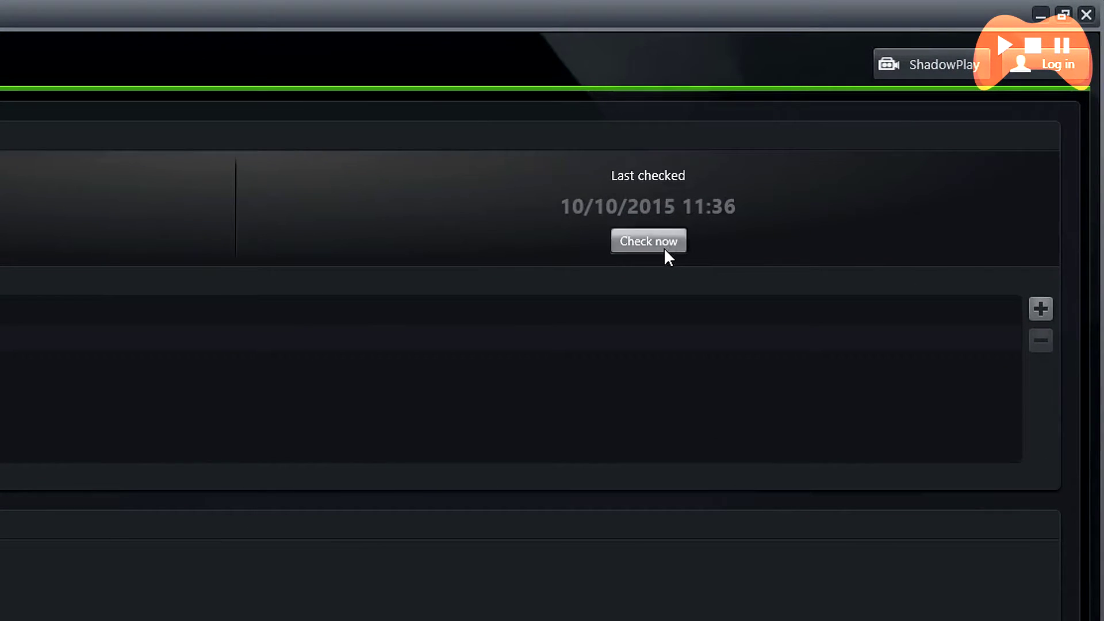
left_click(848, 145)
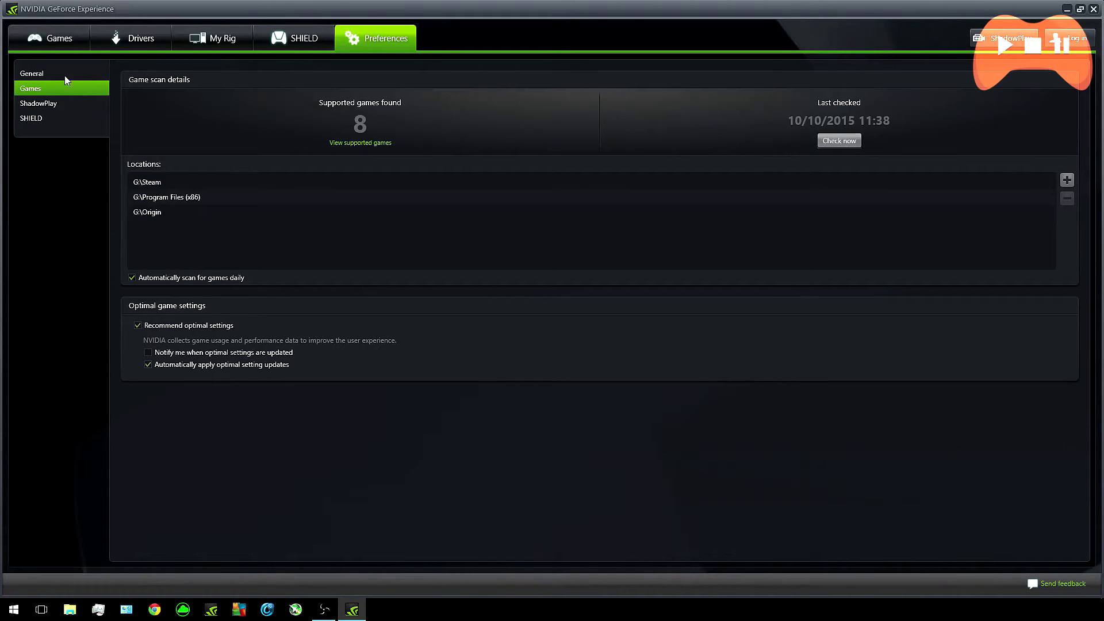
Confirm on the Drivers tab that Game Ready Driver 358.50 is up to date
left_click(30, 73)
left_click(71, 43)
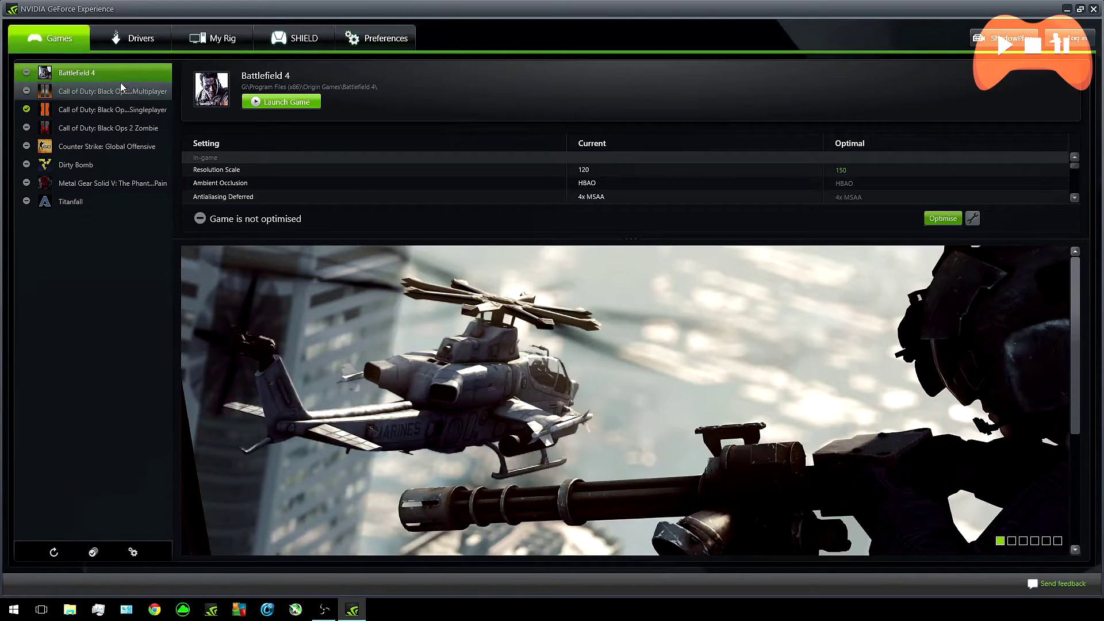
left_click(148, 40)
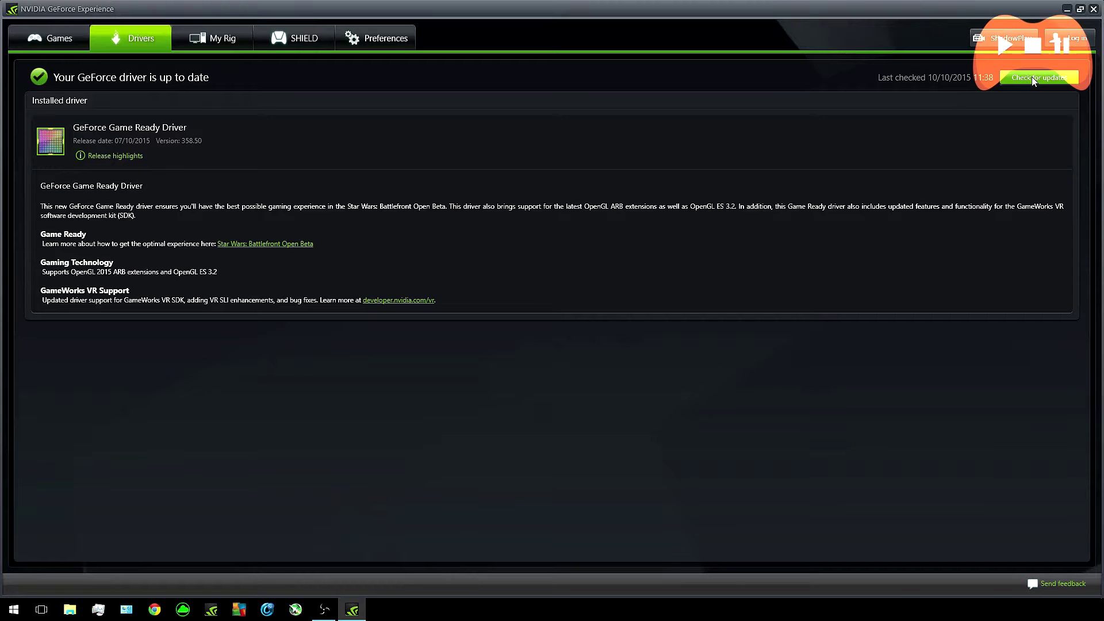
In the ShadowPlay preferences, try the camera overlay positions, then turn the camera overlay off
left_click(383, 34)
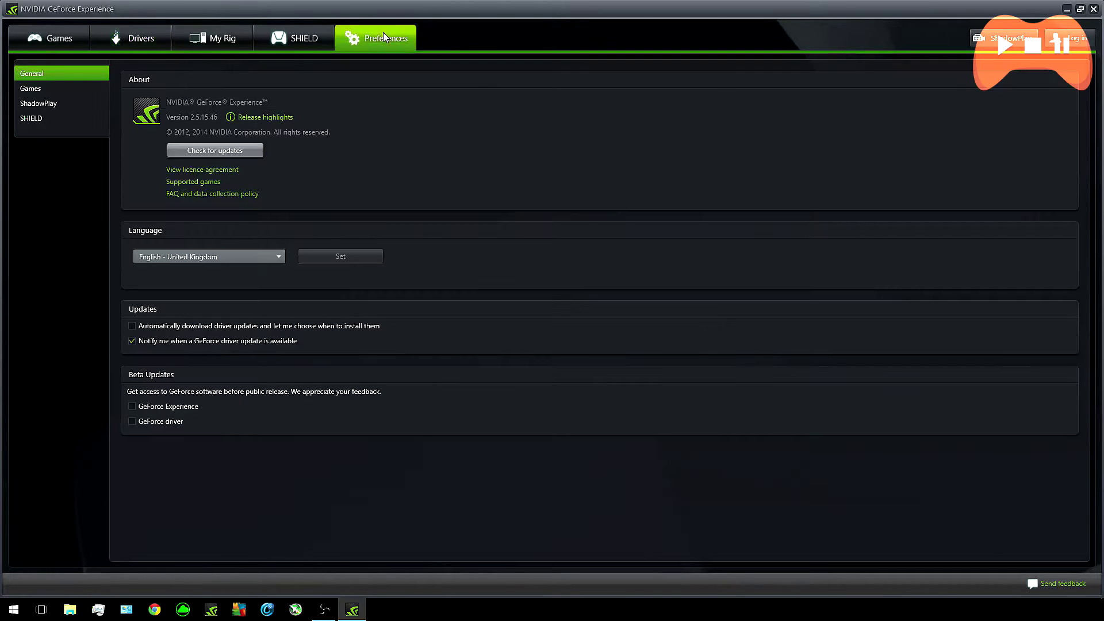
left_click(34, 104)
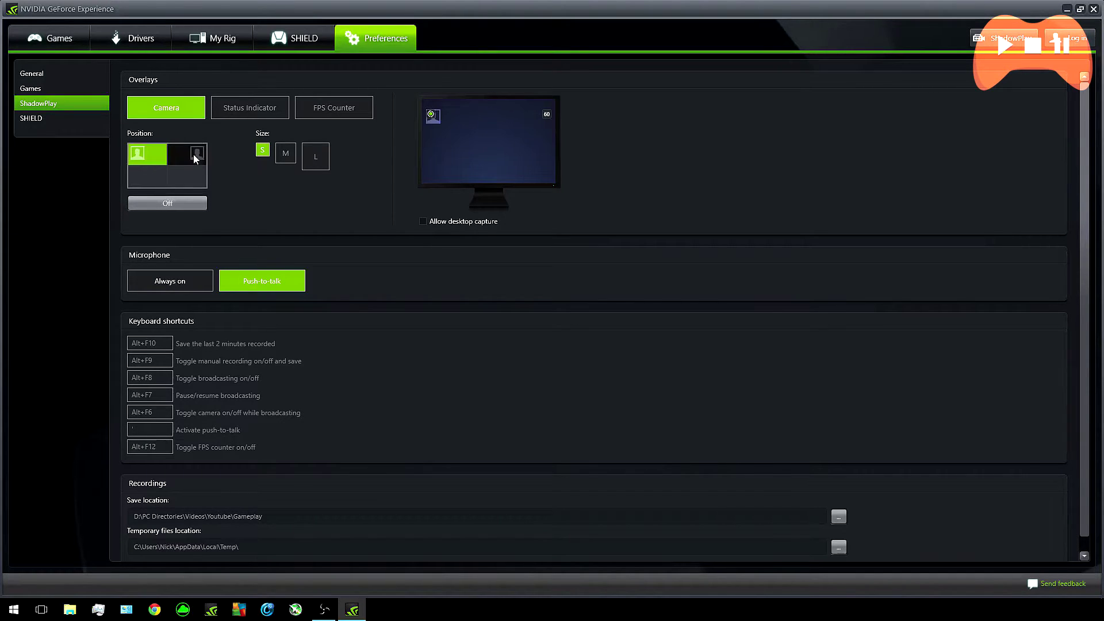
left_click(145, 179)
left_click(196, 181)
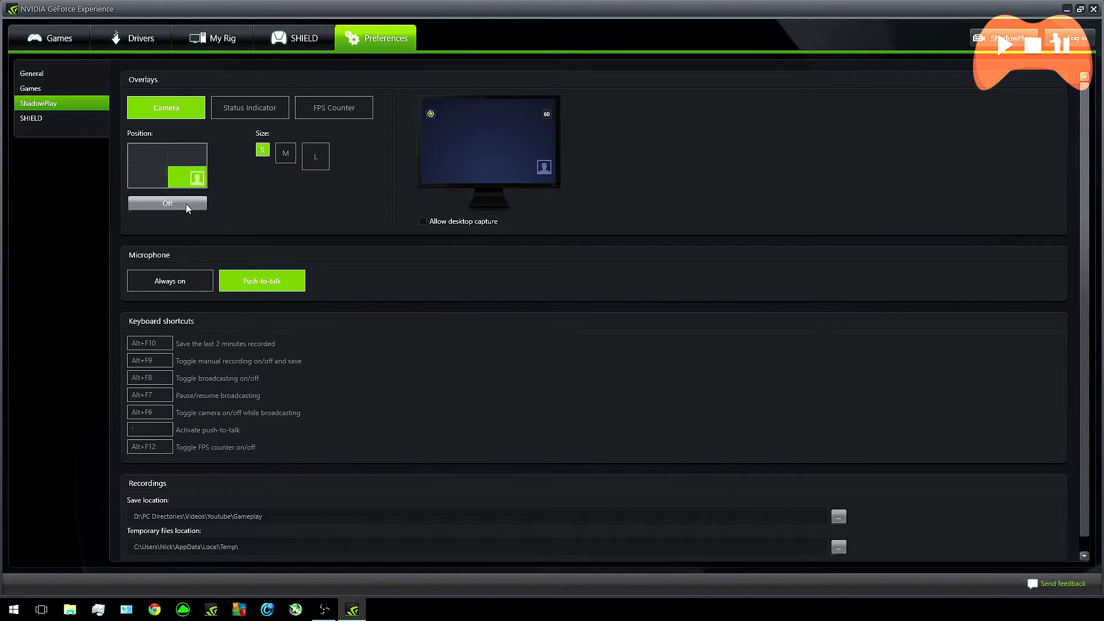
left_click(199, 157)
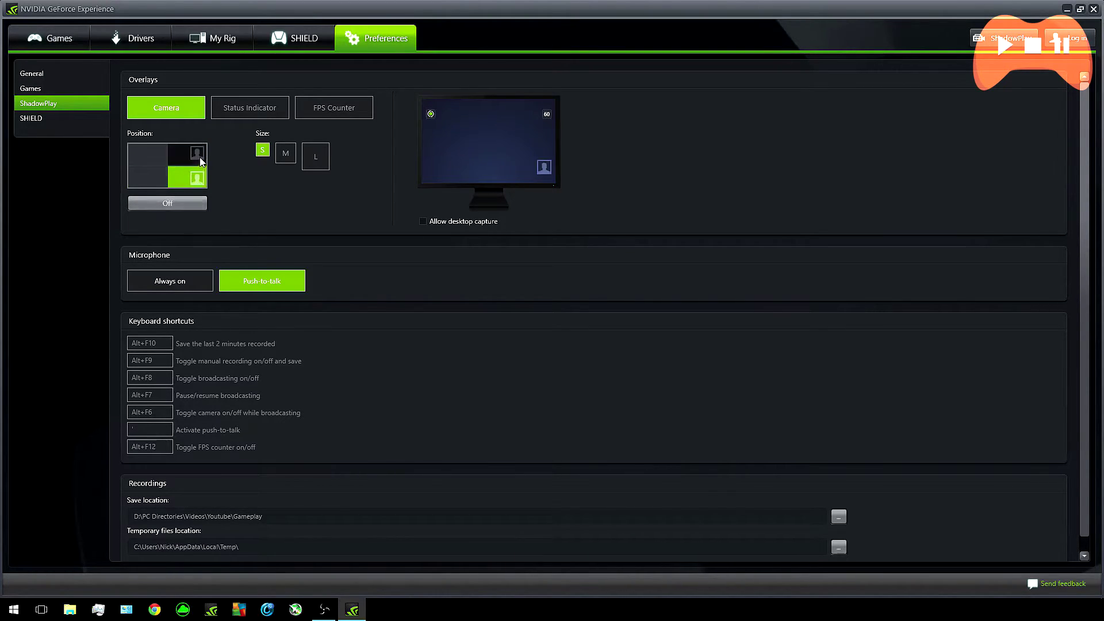
left_click(174, 205)
Keep the status indicator top-left, FPS counter top-right, and microphone on push-to-talk
left_click(234, 110)
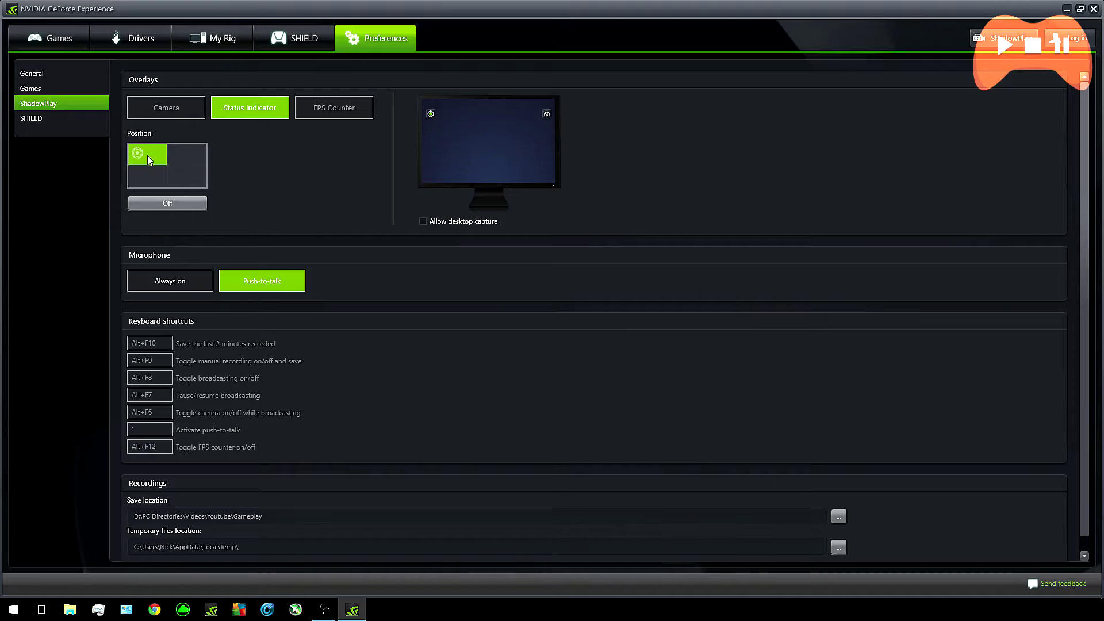
left_click(297, 116)
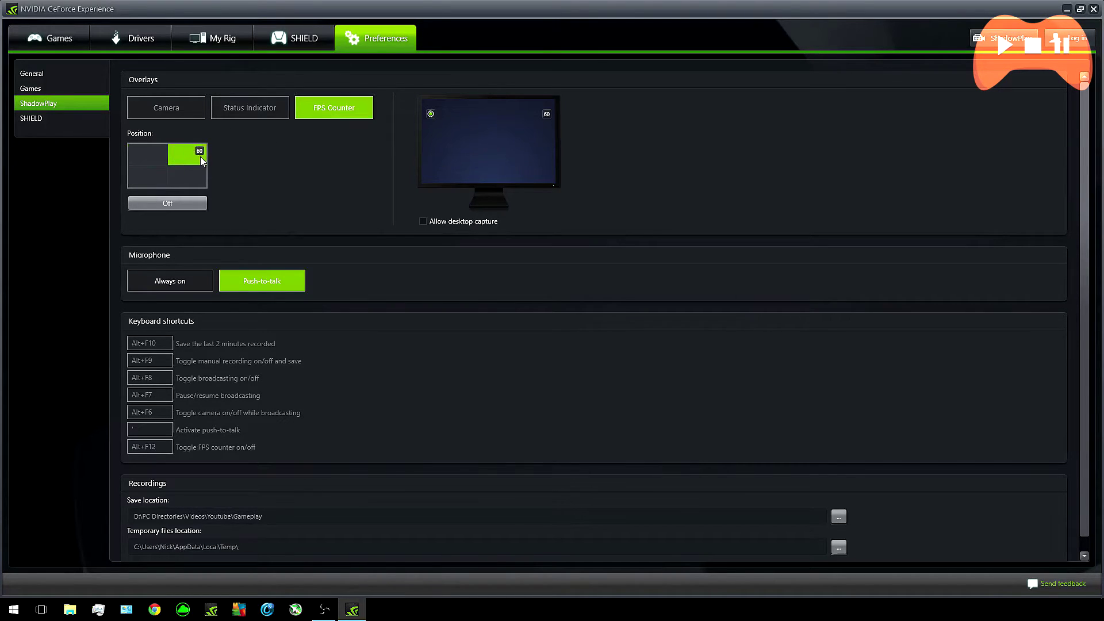
scroll(315, 186, "down", 1)
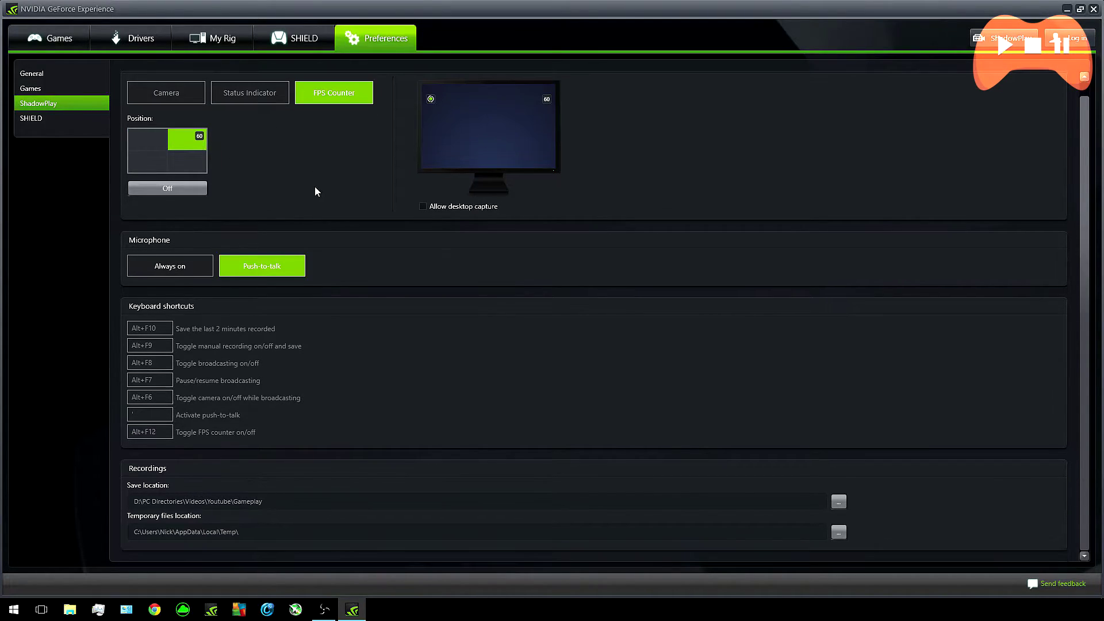
scroll(315, 188, "up", 1)
scroll(315, 188, "down", 1)
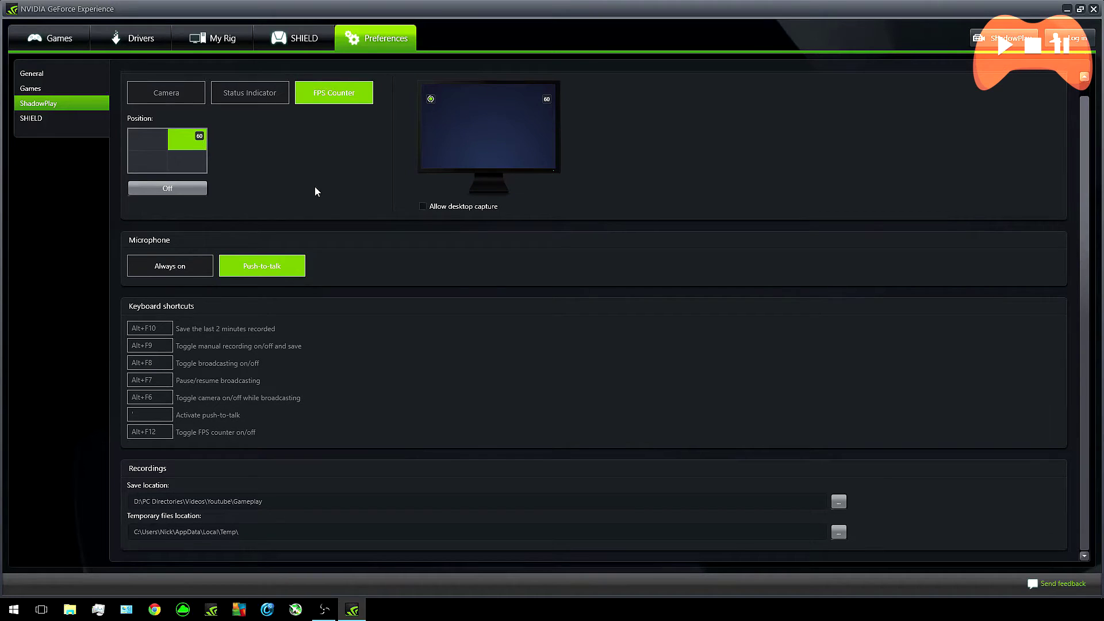
left_click(169, 266)
left_click(263, 266)
left_click(161, 345)
double_click(247, 501)
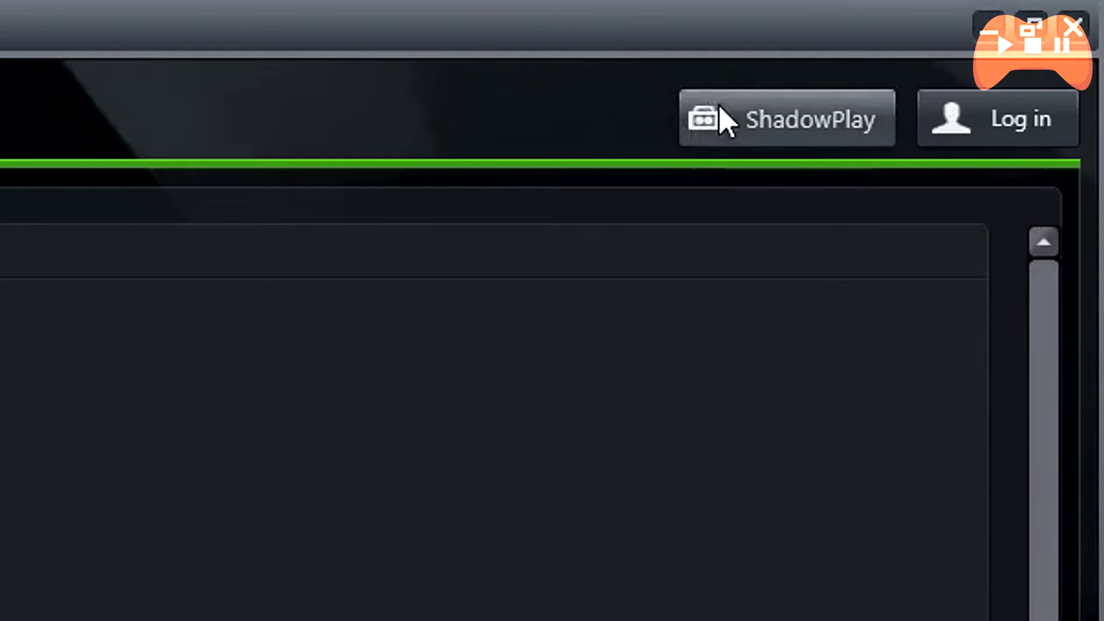
Open the ShadowPlay window, toggle ShadowPlay off and back on, and show the Mode list
left_click(720, 110)
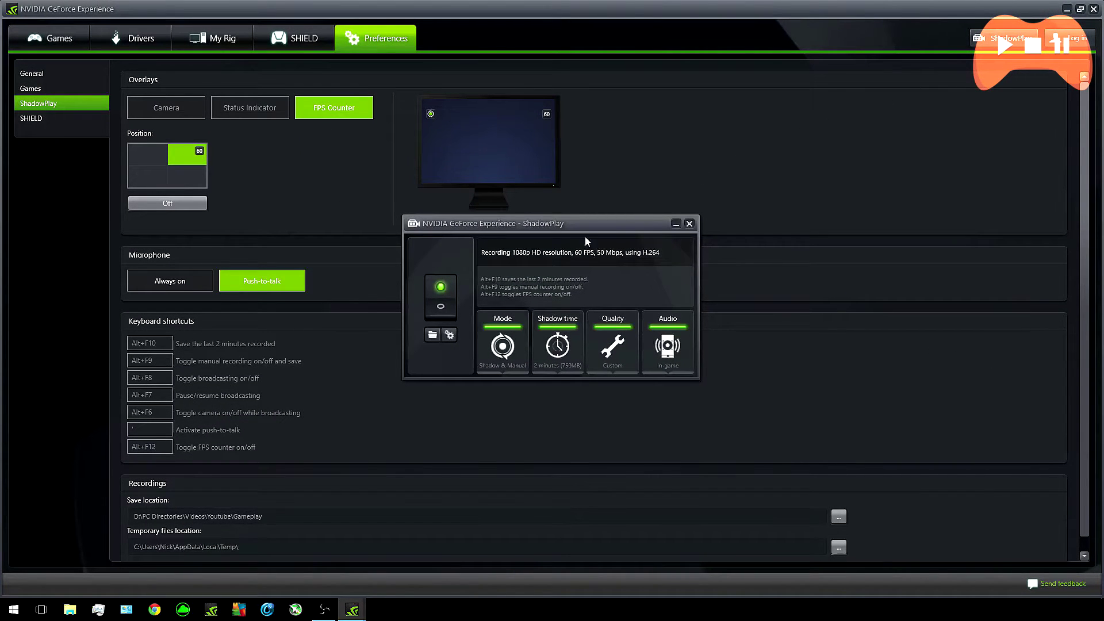
left_click(441, 313)
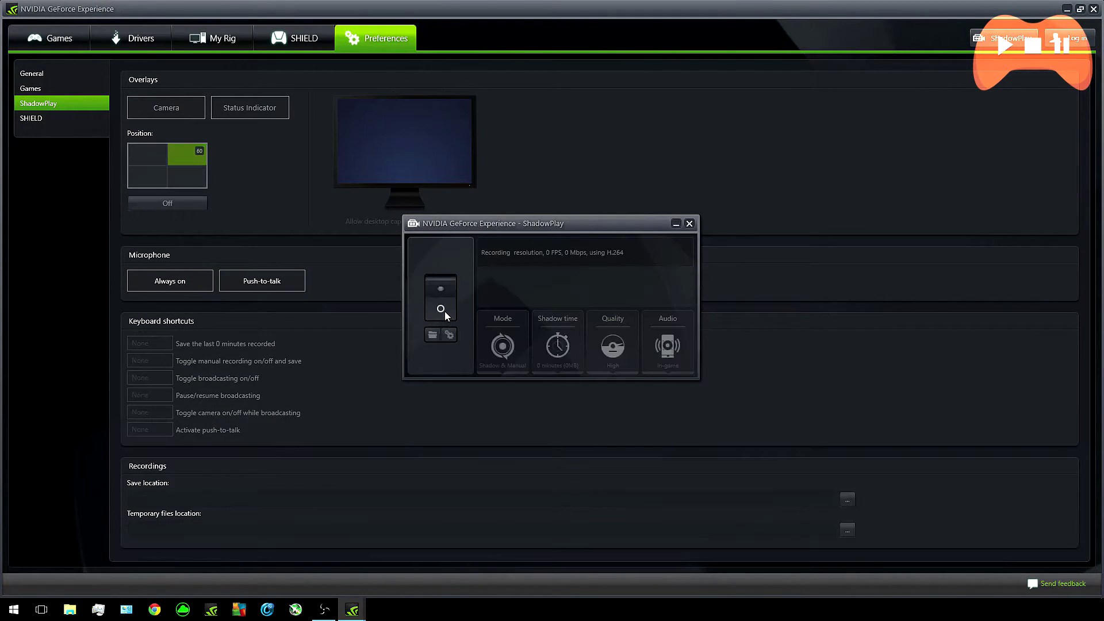
left_click(441, 288)
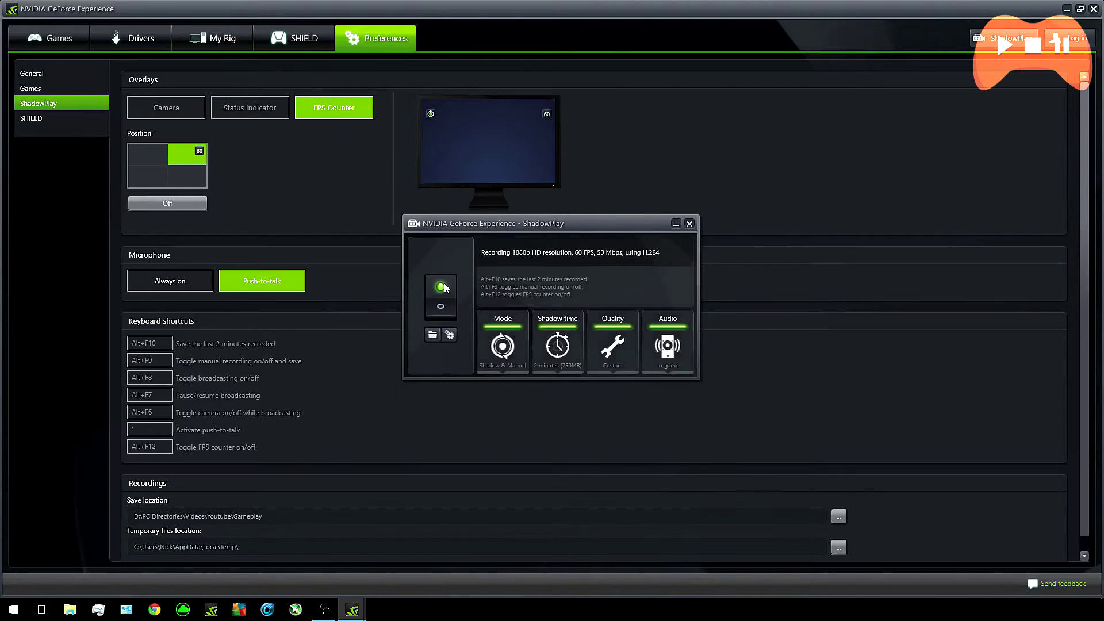
left_click(500, 340)
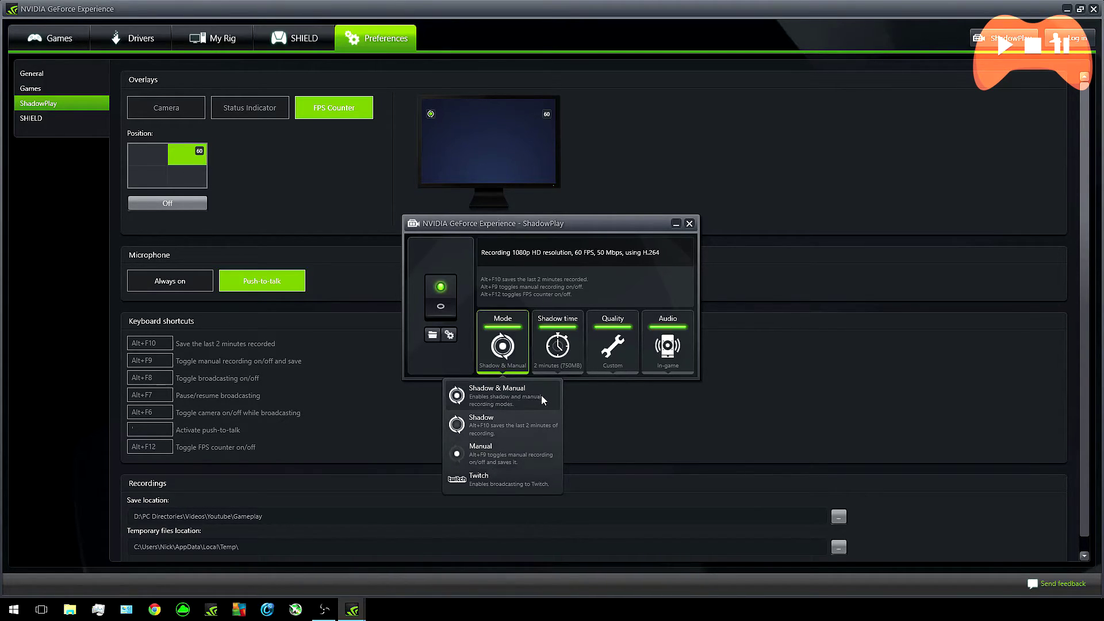
Try the Shadow and Manual recording modes, then settle back on Shadow & Manual
left_click(498, 403)
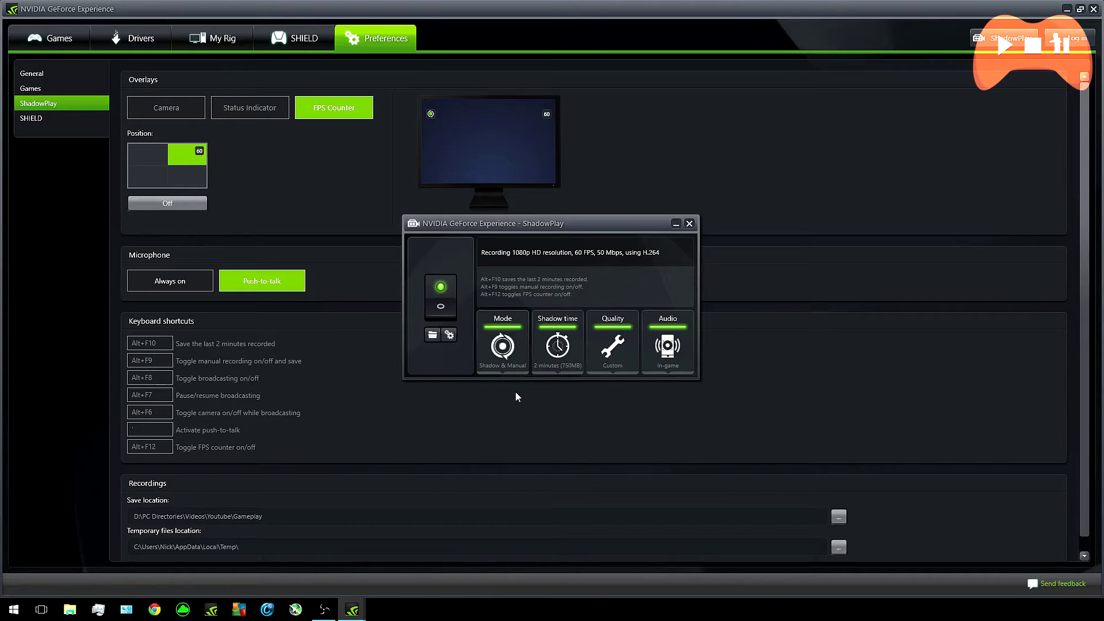
left_click(503, 356)
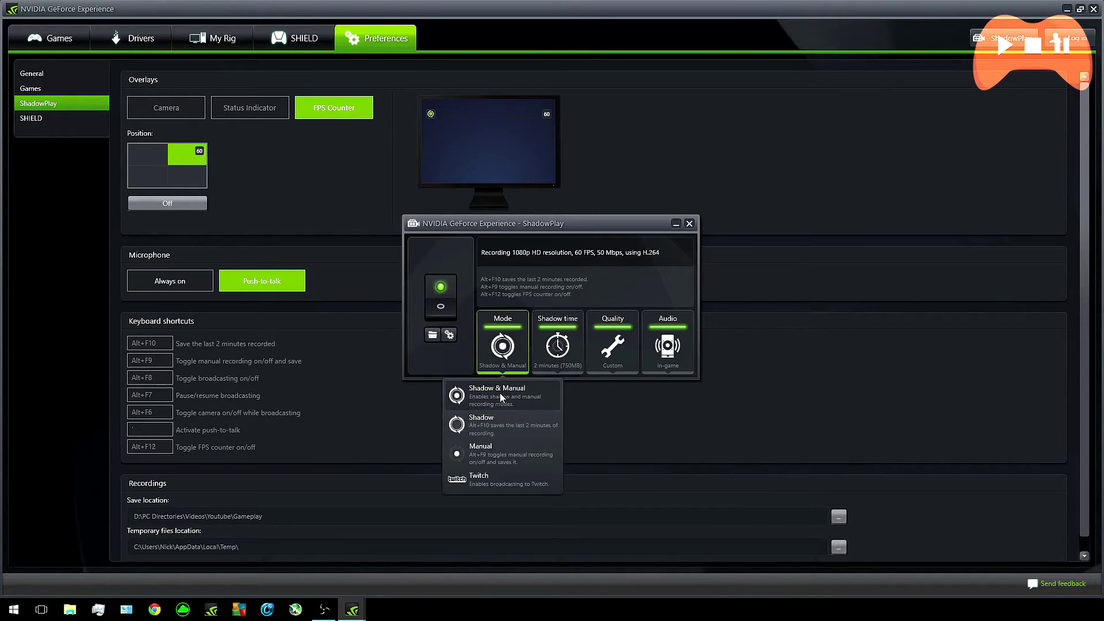
left_click(495, 430)
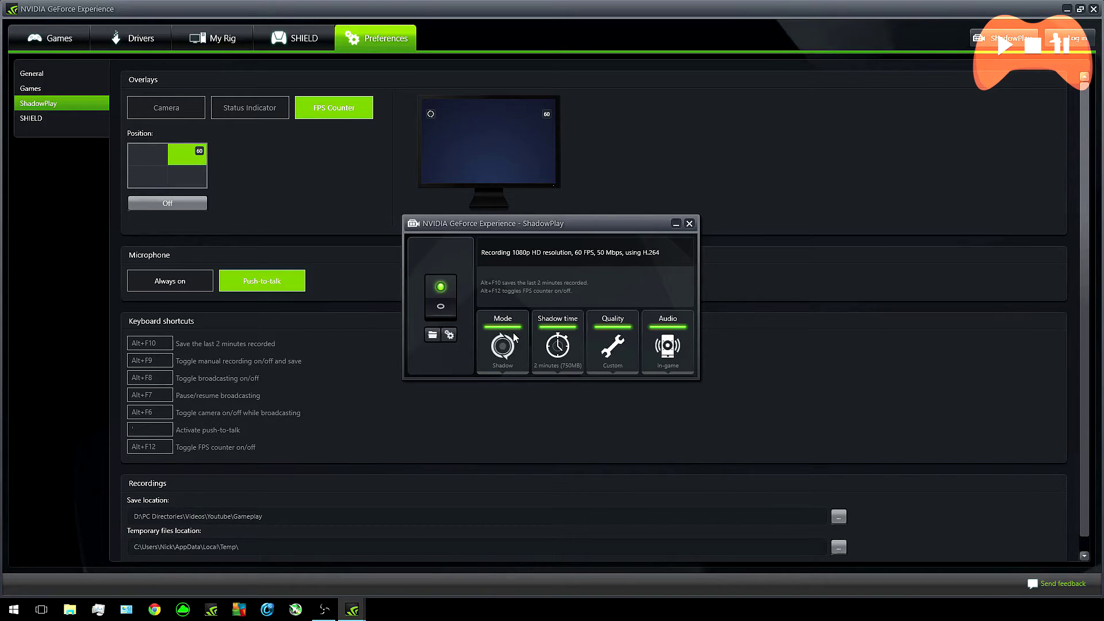
left_click(513, 337)
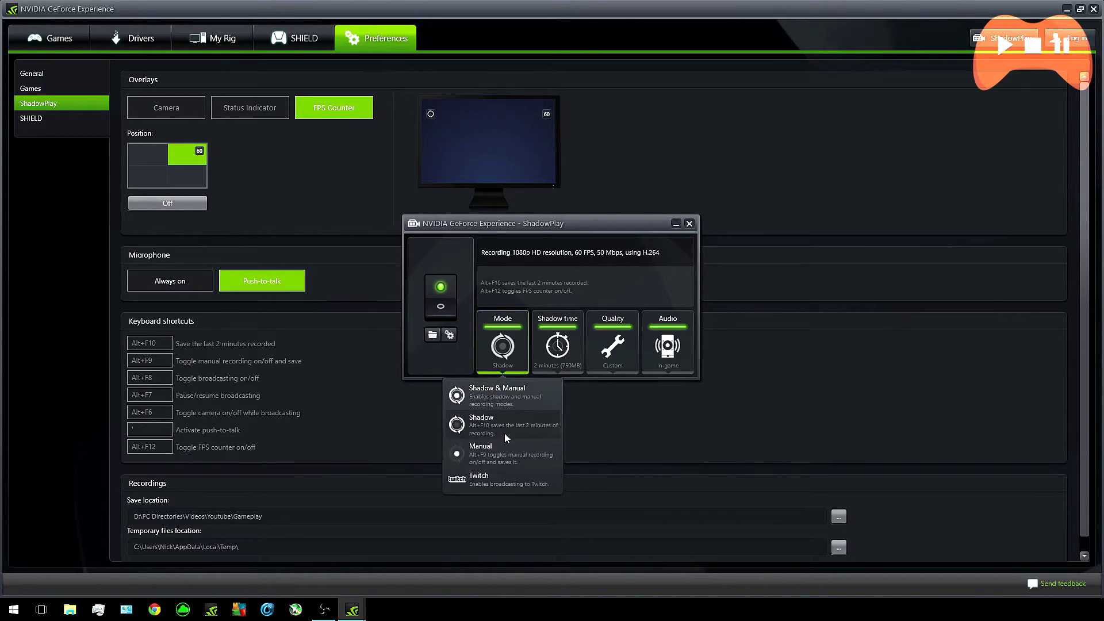
left_click(502, 448)
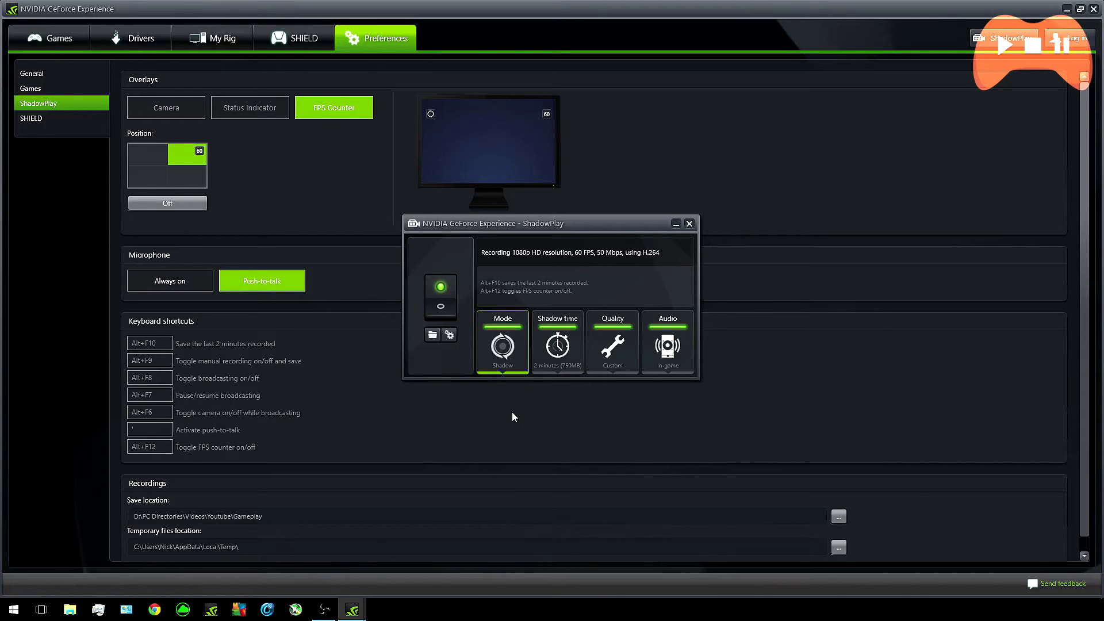
left_click(515, 350)
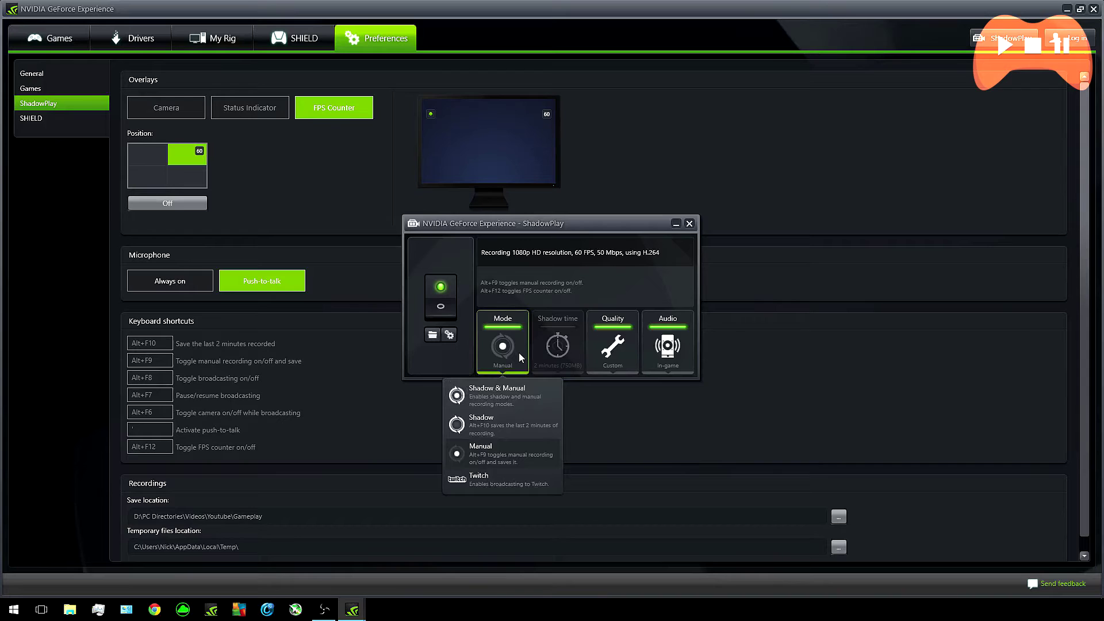
left_click(507, 391)
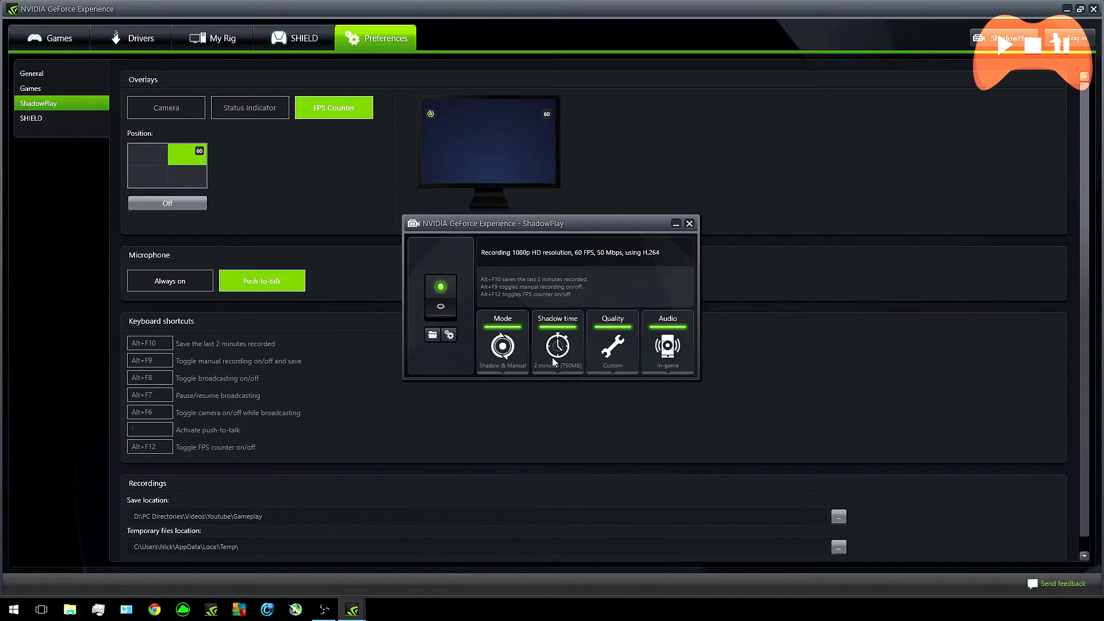
Set the shadow time slider to 2 minutes (750MB)
left_click(552, 357)
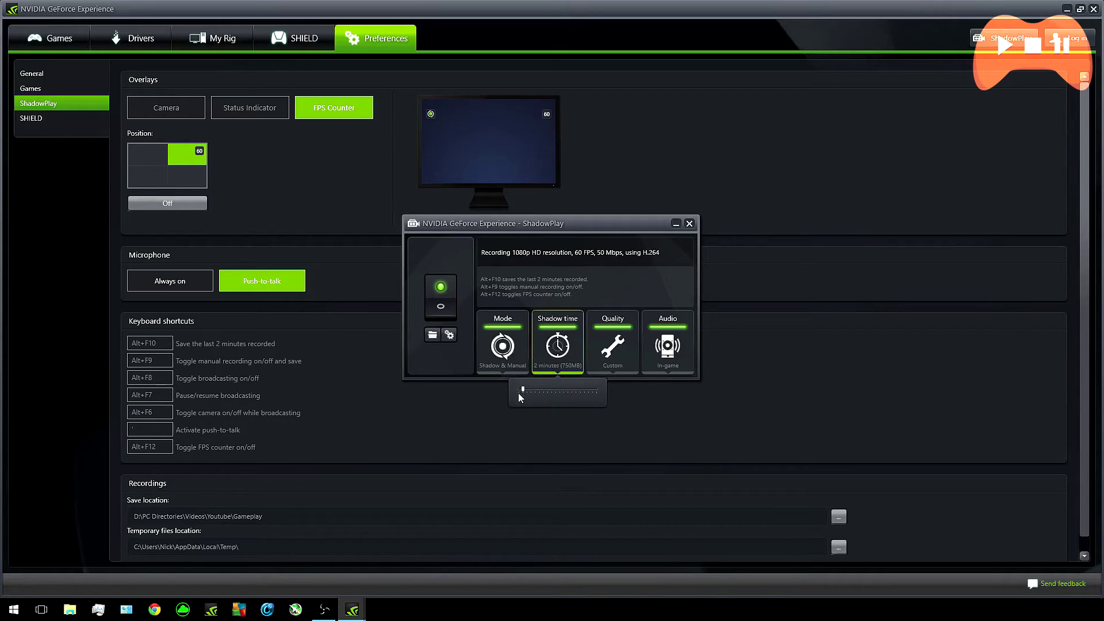
left_click_drag(522, 386, 612, 386)
left_click_drag(559, 394, 530, 393)
left_click_drag(526, 393, 517, 393)
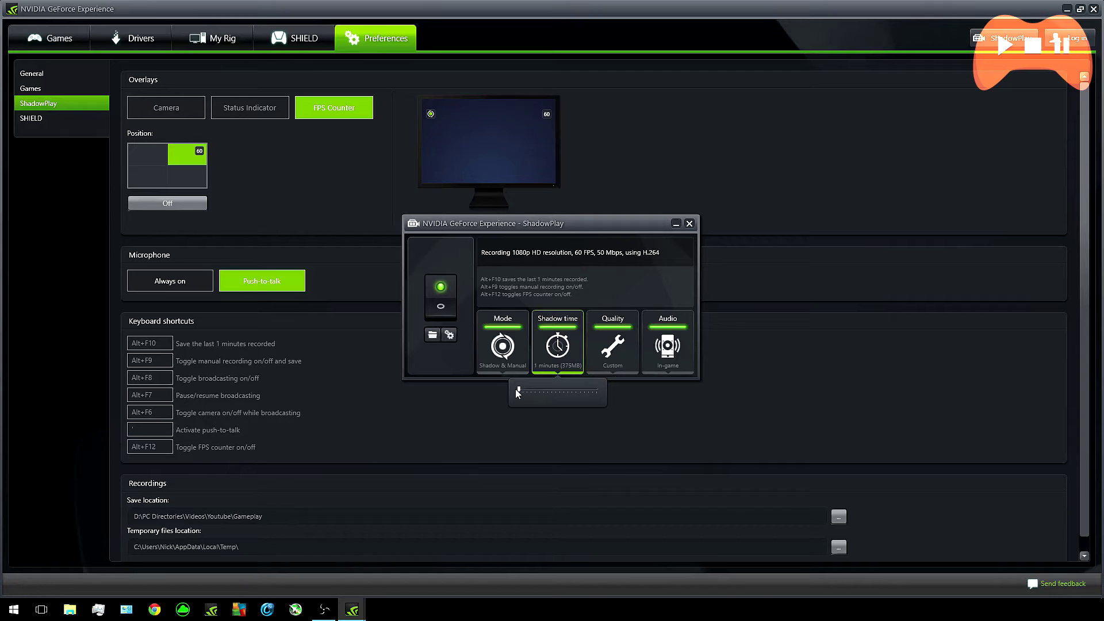
left_click(616, 353)
Try the Low and High quality presets, then switch recording quality to Custom
left_click(547, 401)
left_click(629, 354)
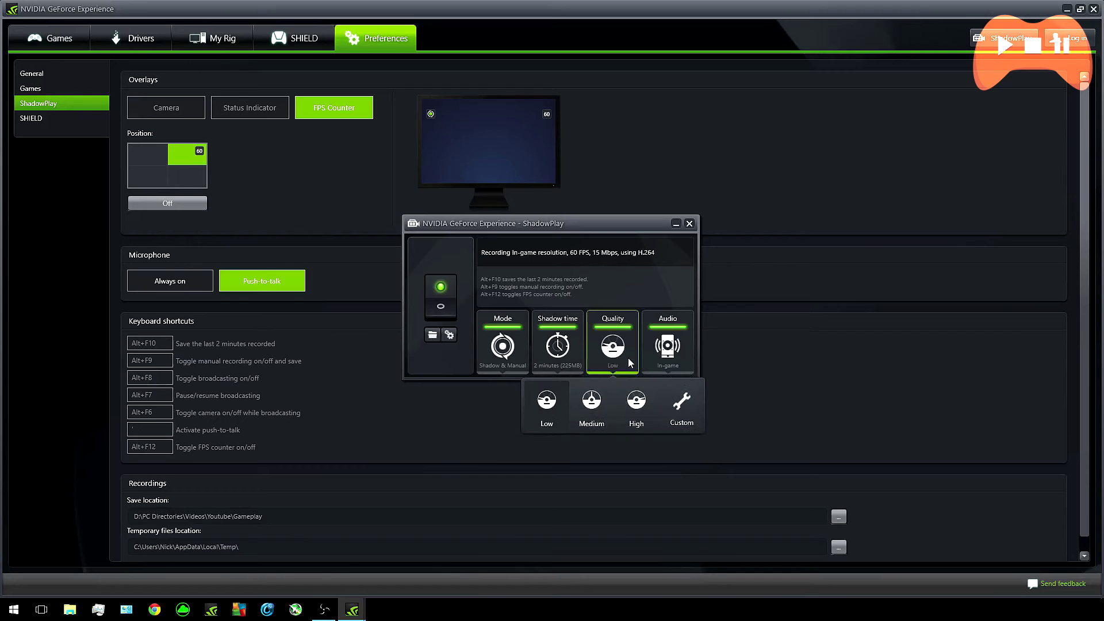
left_click(613, 356)
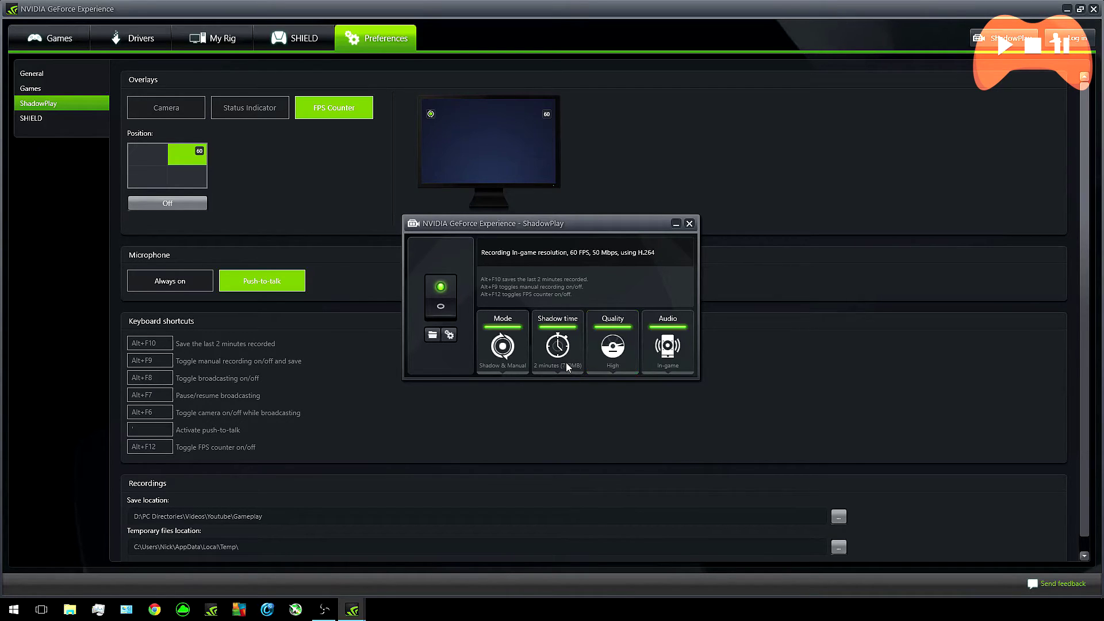
left_click(613, 357)
left_click(592, 402)
left_click(623, 366)
left_click(681, 404)
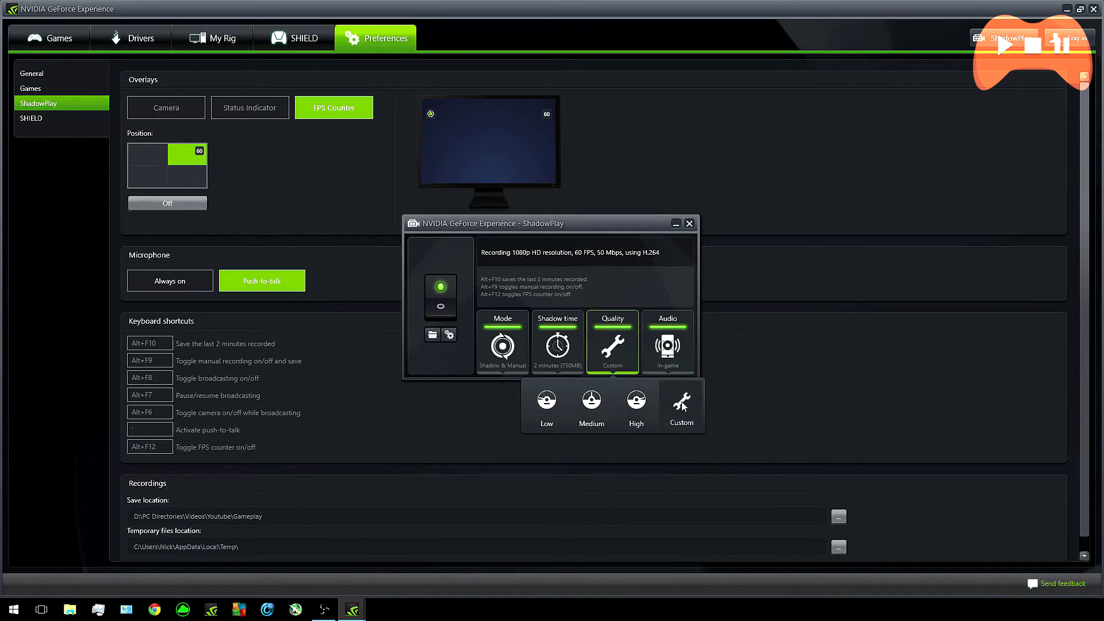
Set the custom resolution to 1080p HD and frame rate to 60 FPS, keeping 50 Mbps
left_click(666, 457)
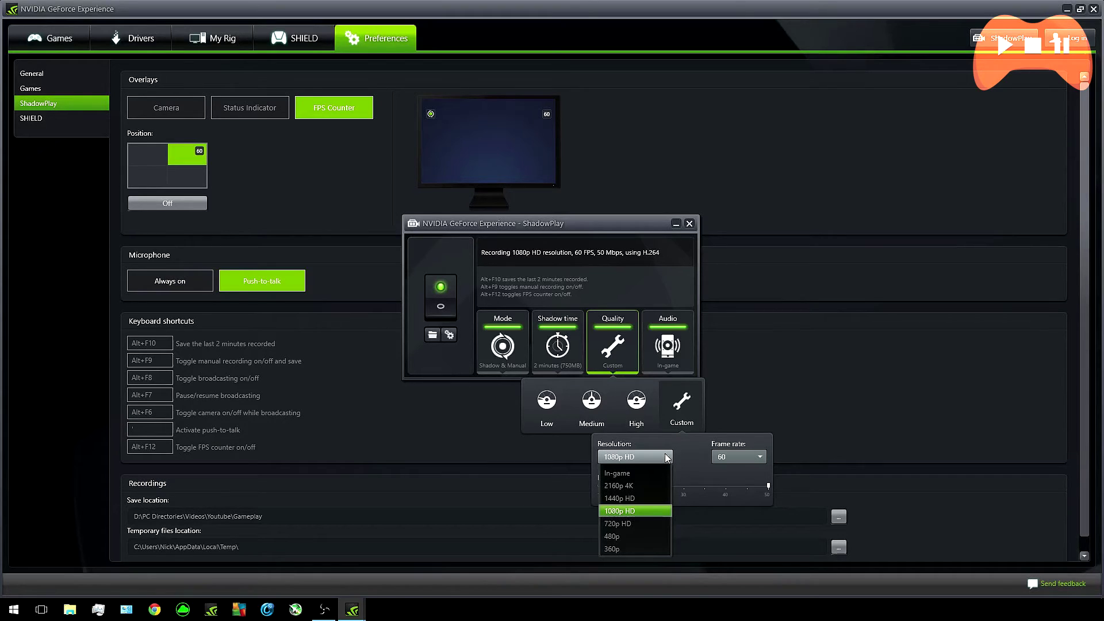
left_click(667, 458)
left_click(761, 459)
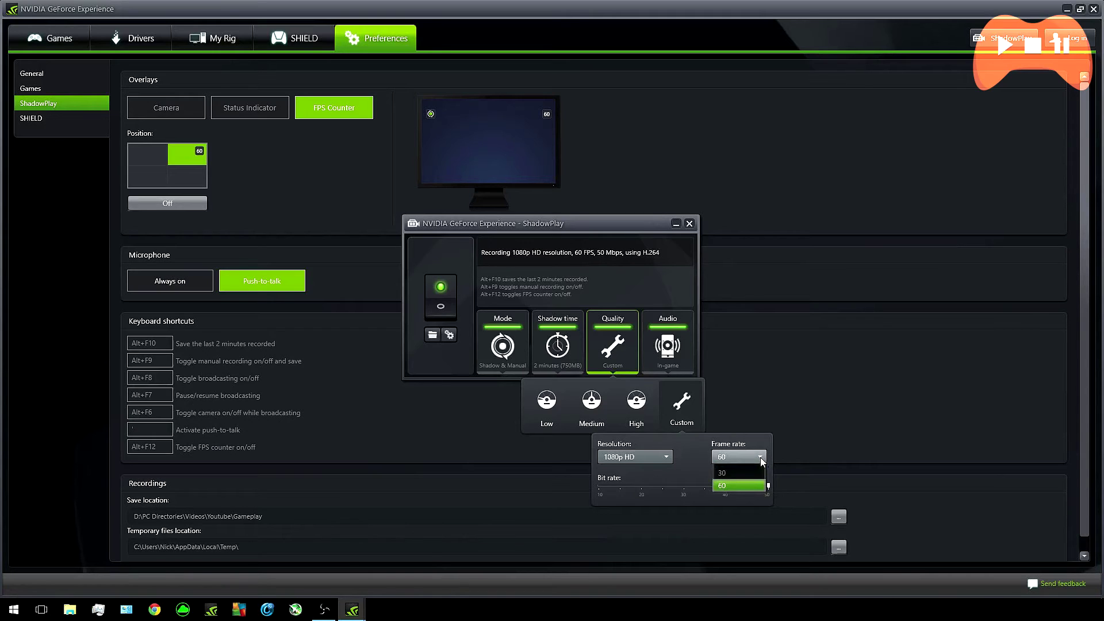
left_click(761, 459)
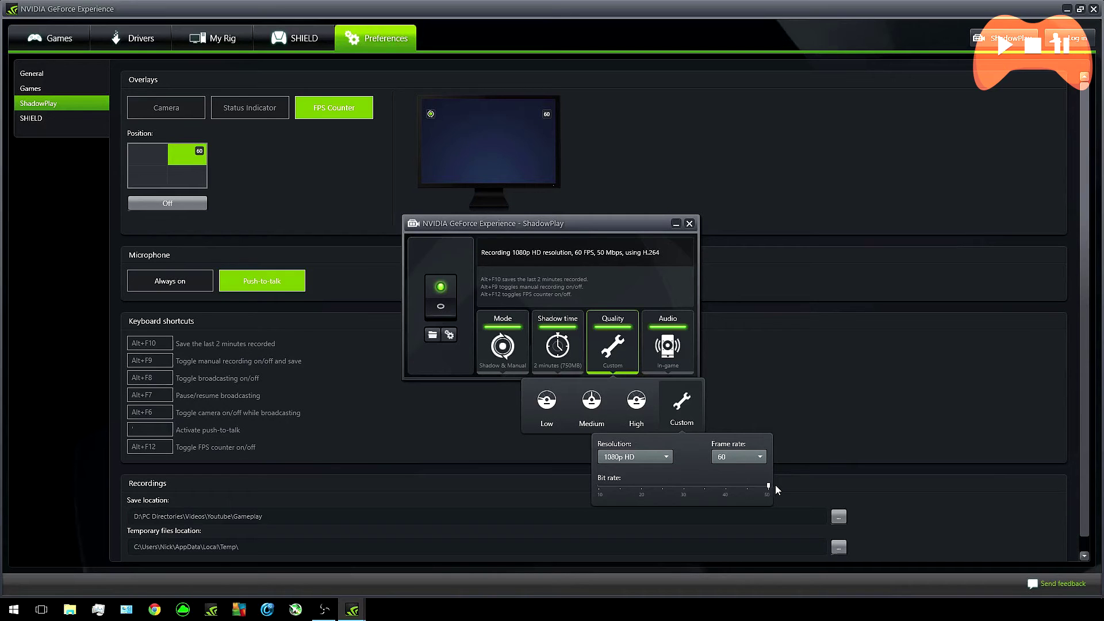
left_click(664, 457)
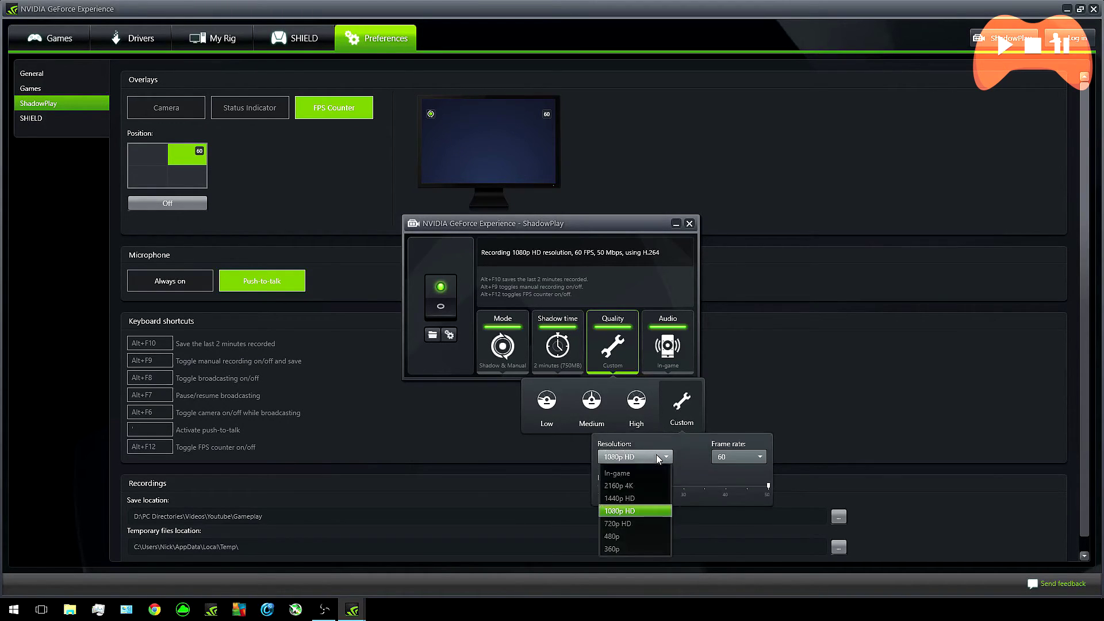
left_click(638, 493)
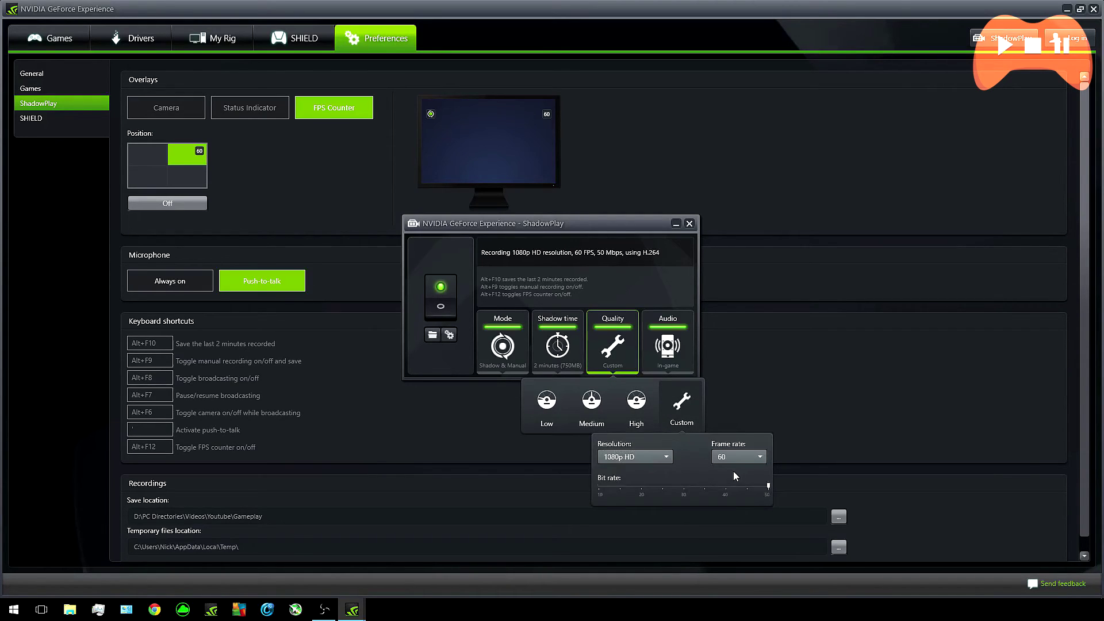
Bring up the Audio tile's options, with in-game audio capture selected
mouse_move(667, 351)
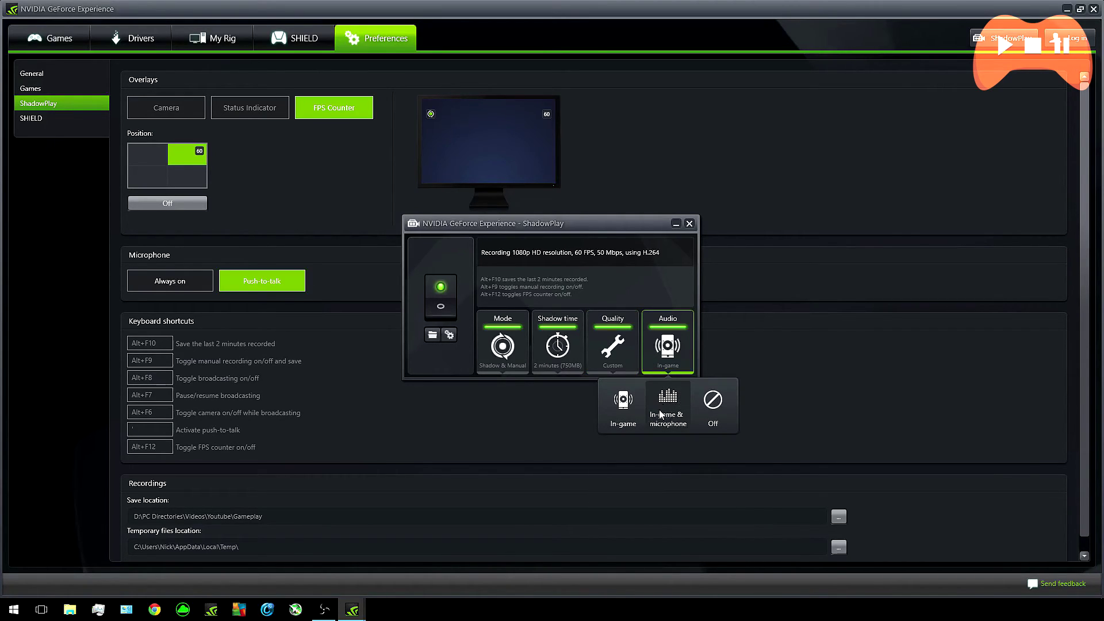